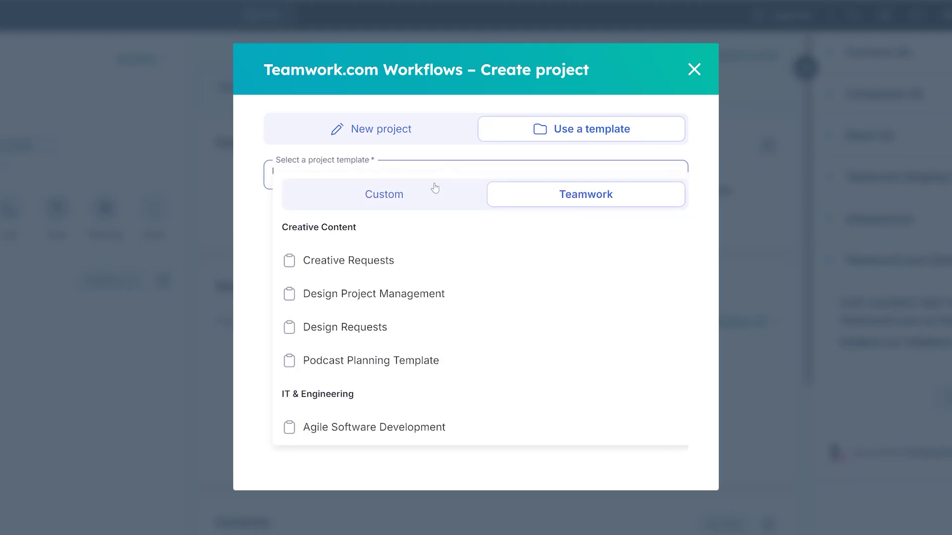
Show the Custom project templates in the Teamwork.com create-project dialog.
left_click(435, 188)
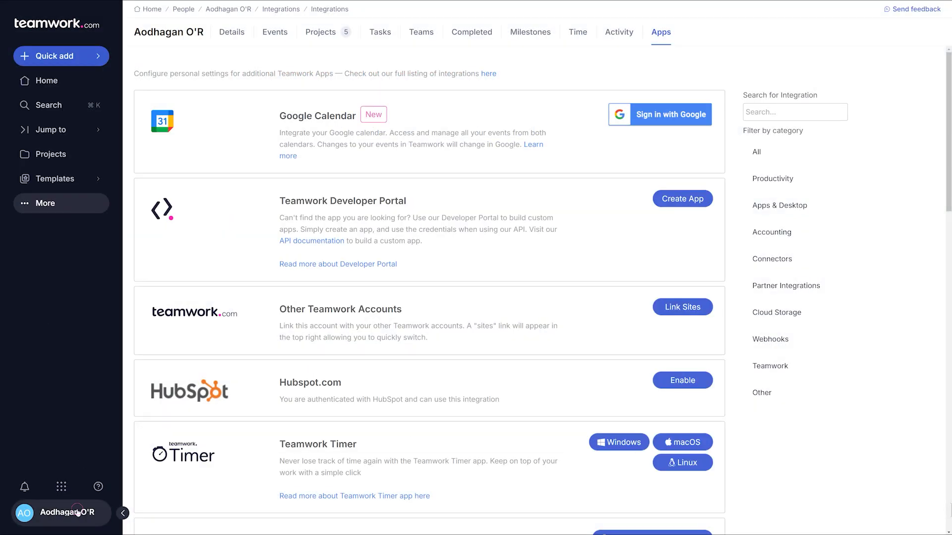
From My apps, search the integrations for hubspot and enable Hubspot.com.
left_click(76, 513)
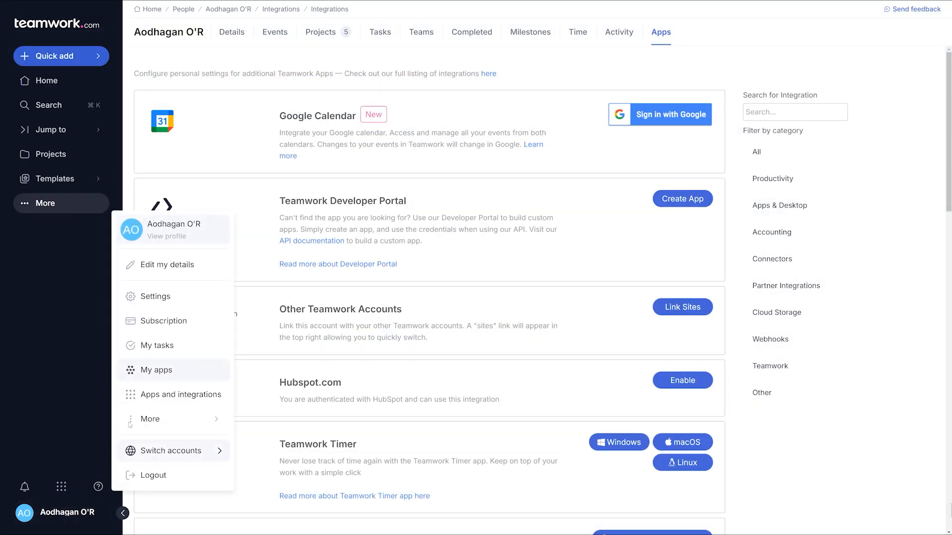
left_click(178, 392)
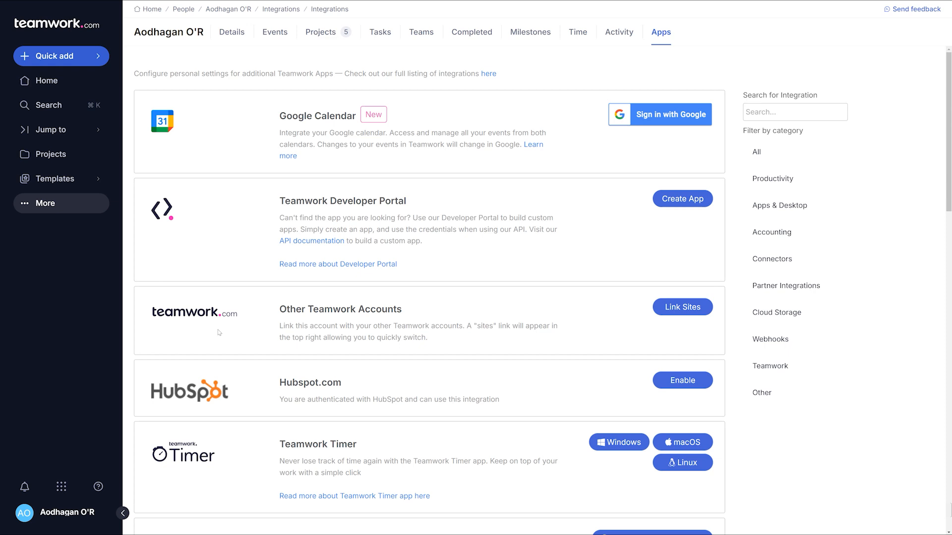
left_click(762, 112)
type("hubspot")
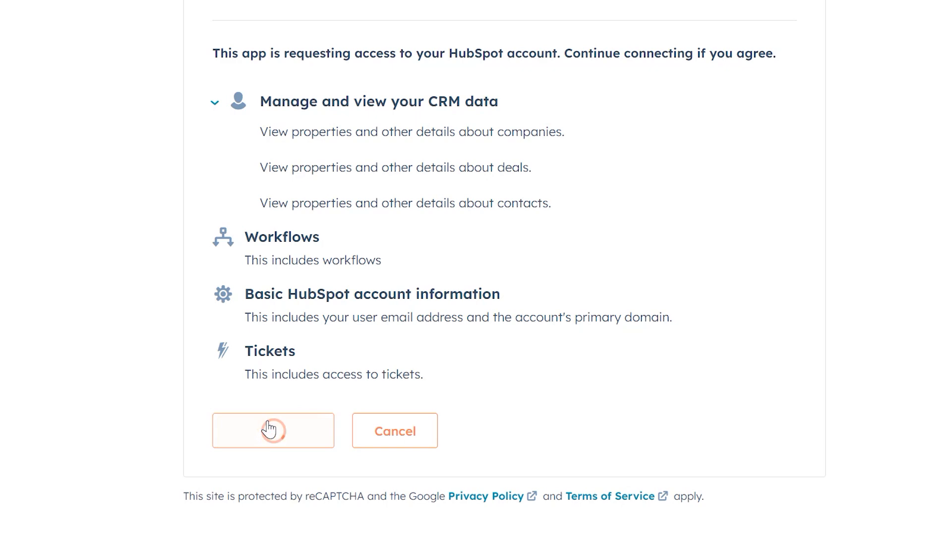
Find the Teamwork.com app in HubSpot's App Marketplace.
left_click(776, 13)
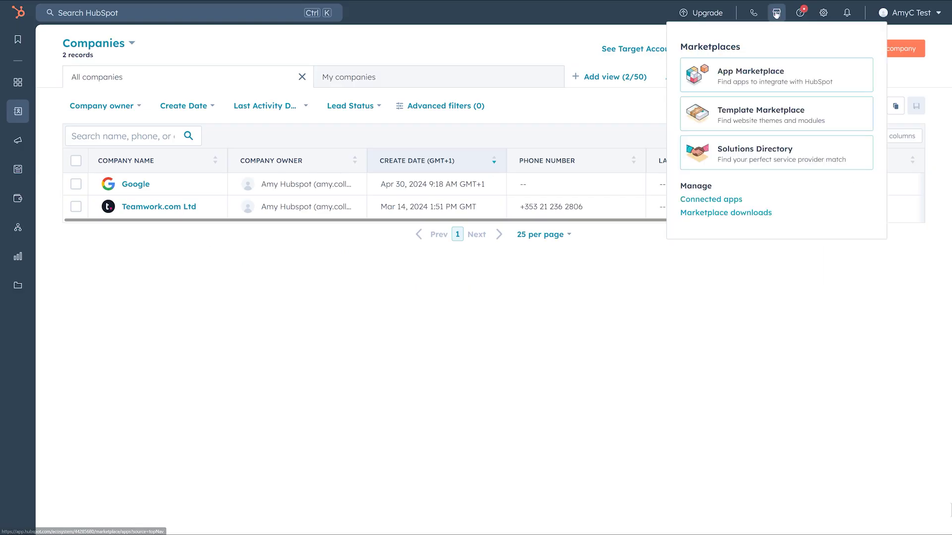
left_click(761, 82)
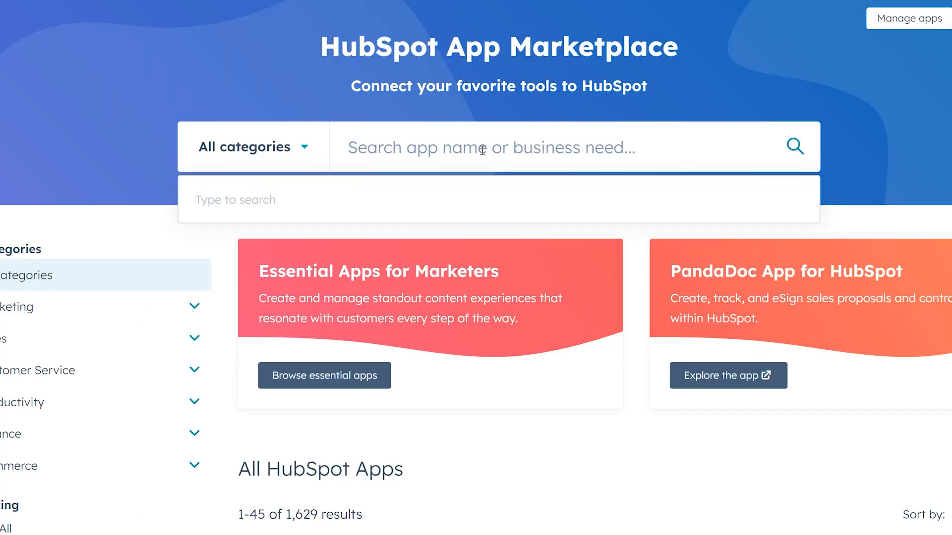
type("teamwork")
left_click(476, 241)
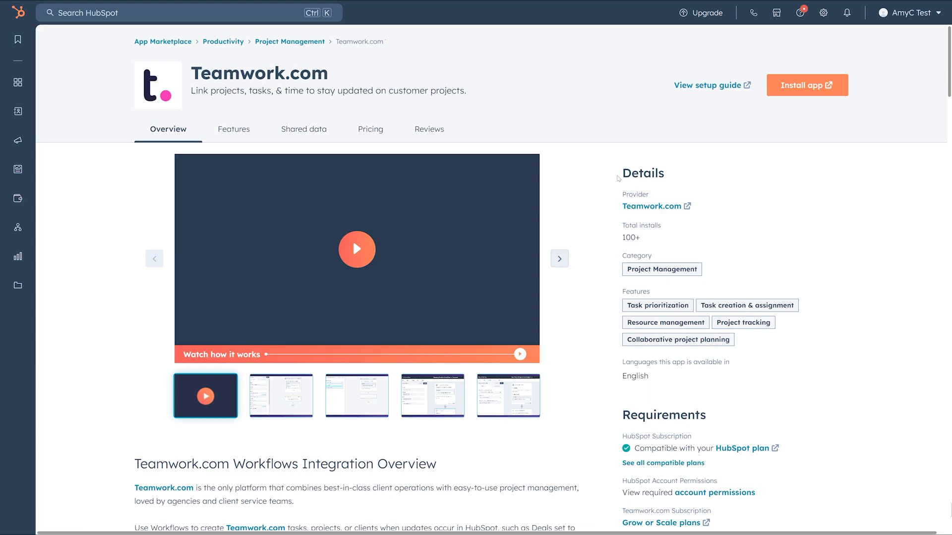
Install the Teamwork.com app, agreeing to the terms and connecting it to the account.
left_click(807, 85)
left_click(234, 400)
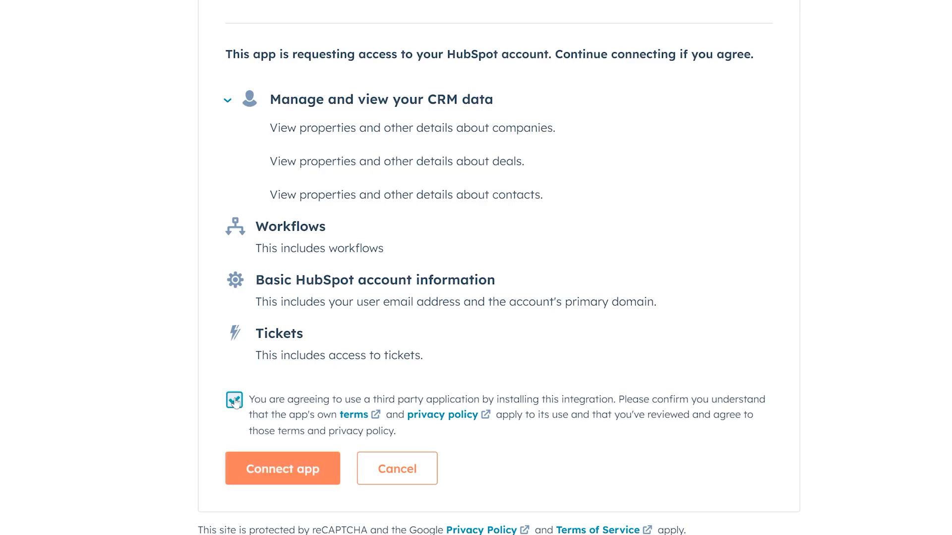
left_click(275, 473)
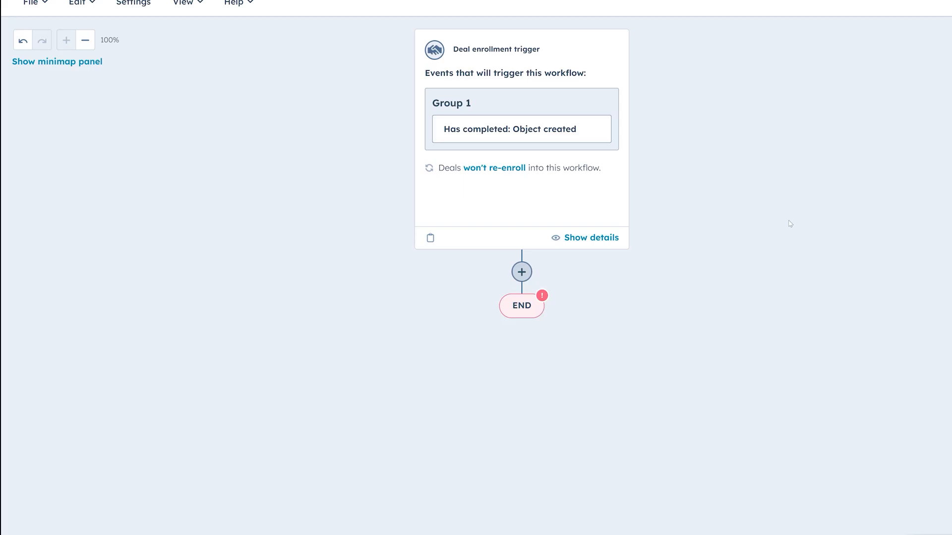
Add a Teamwork.com Create Client action after the deal trigger and start on its Name field.
left_click(521, 273)
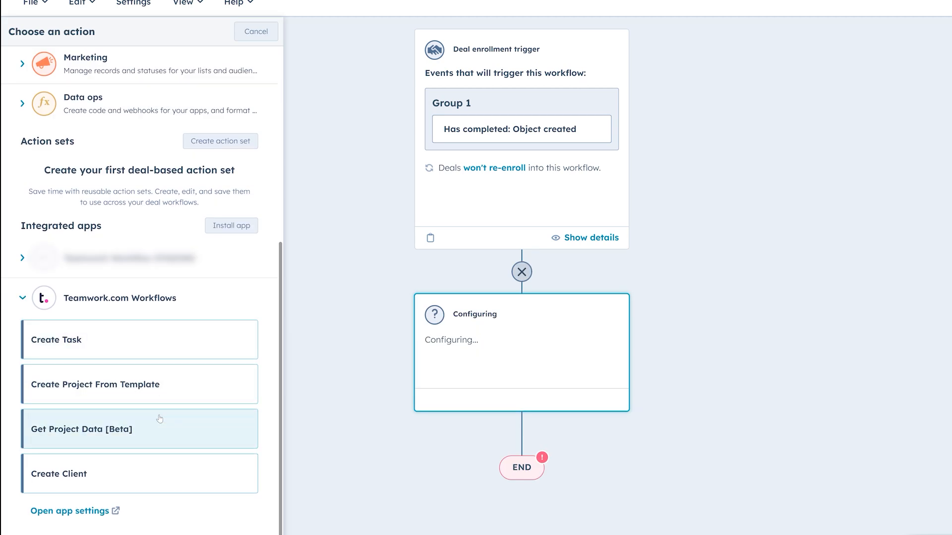
left_click(142, 469)
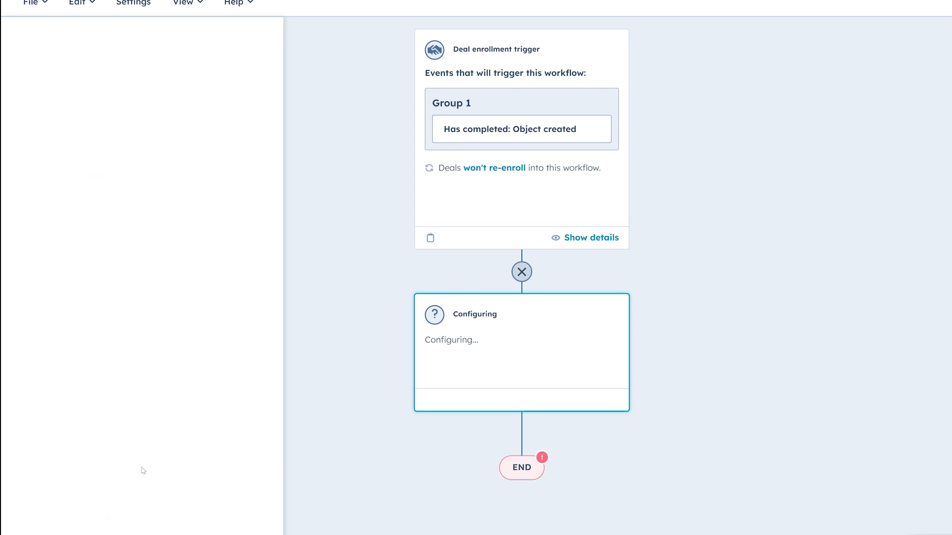
left_click(76, 99)
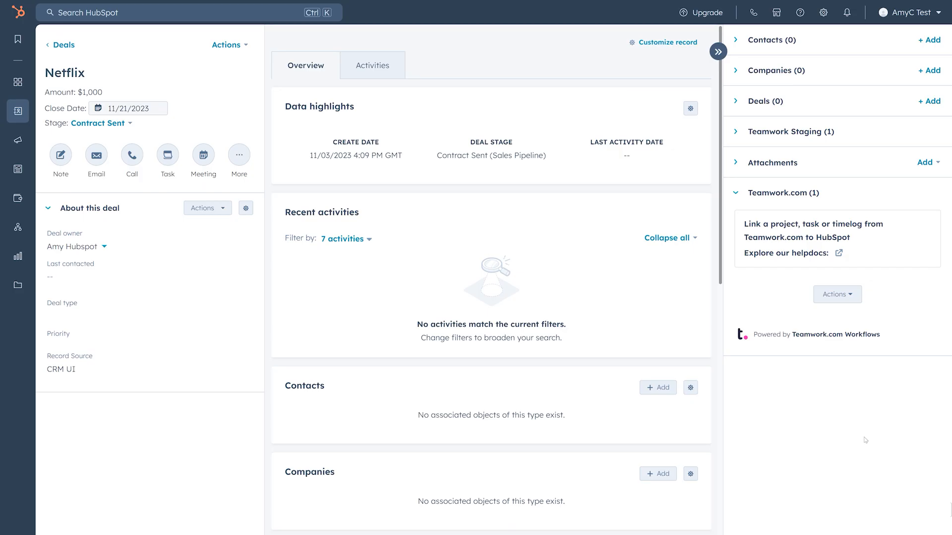
Create a new Netflix Campaign project from the custom Client Template - Saas Company via the card's Actions menu.
left_click(851, 298)
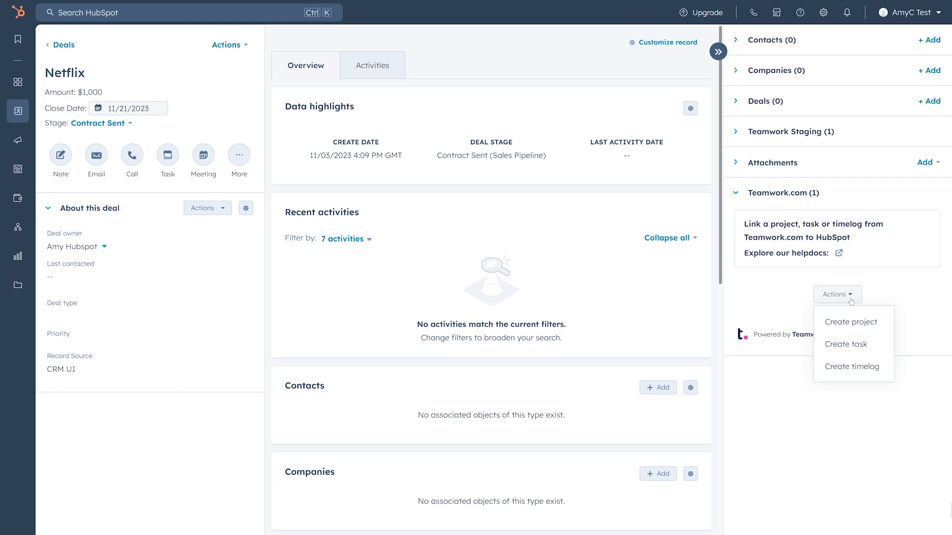
left_click(851, 321)
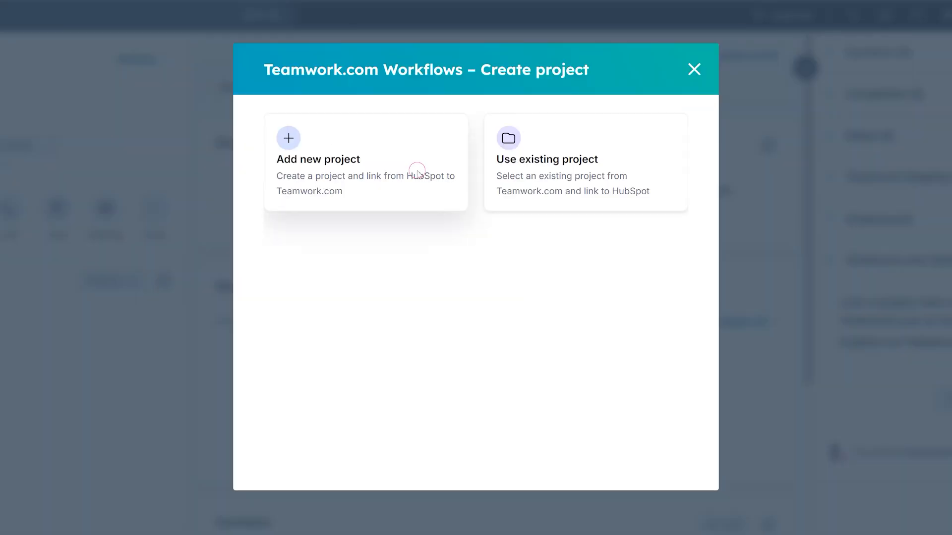
left_click(365, 168)
left_click(585, 128)
left_click(445, 179)
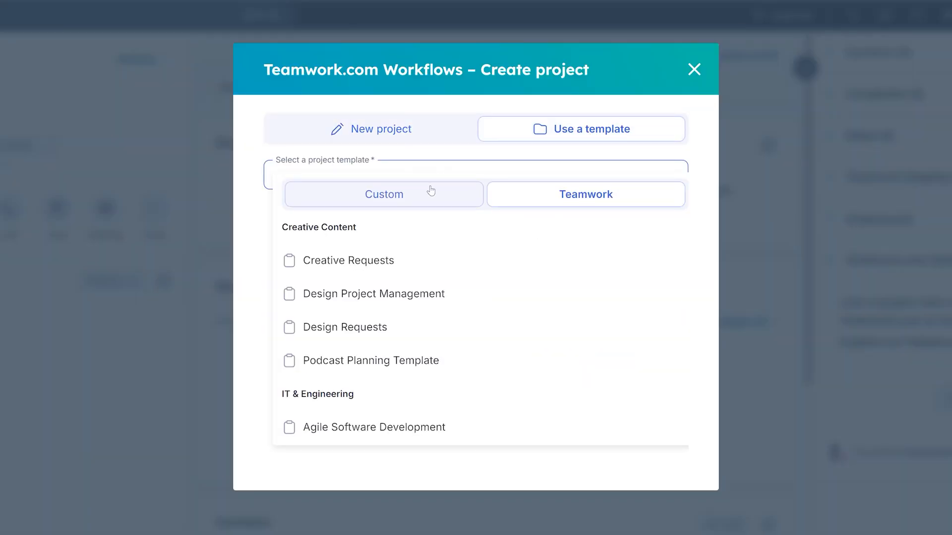
left_click(431, 195)
left_click(439, 327)
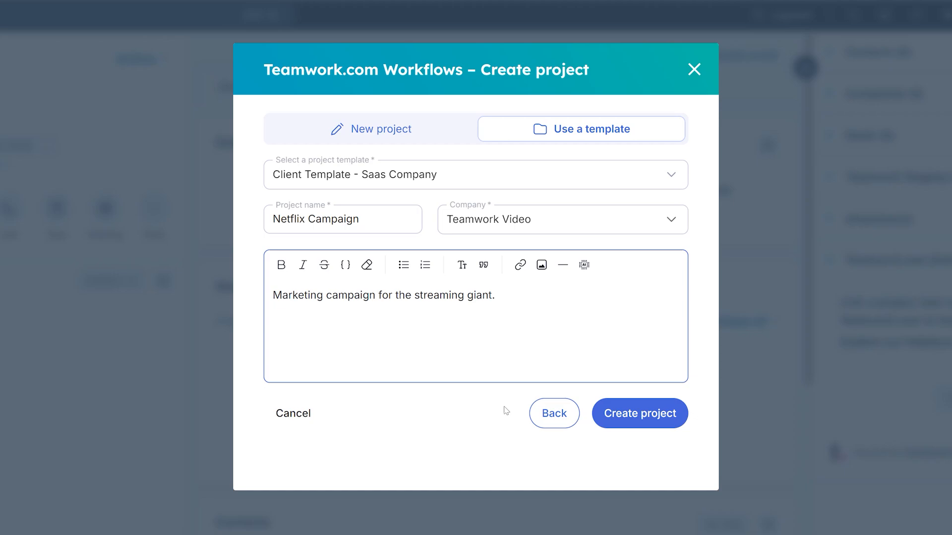
left_click(639, 413)
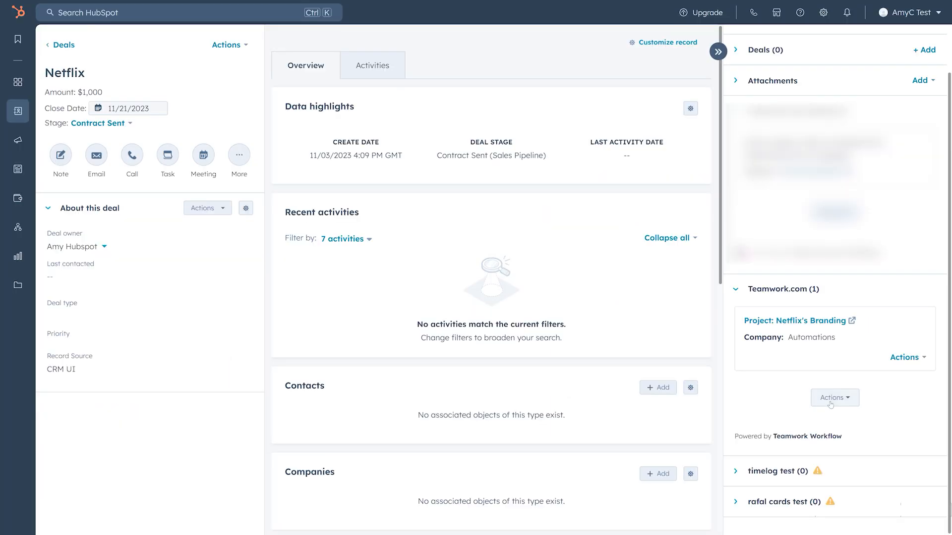
Log a 2-hour billable Blog post creation timelog against Netflix's Branding from the card's Actions menu.
left_click(834, 402)
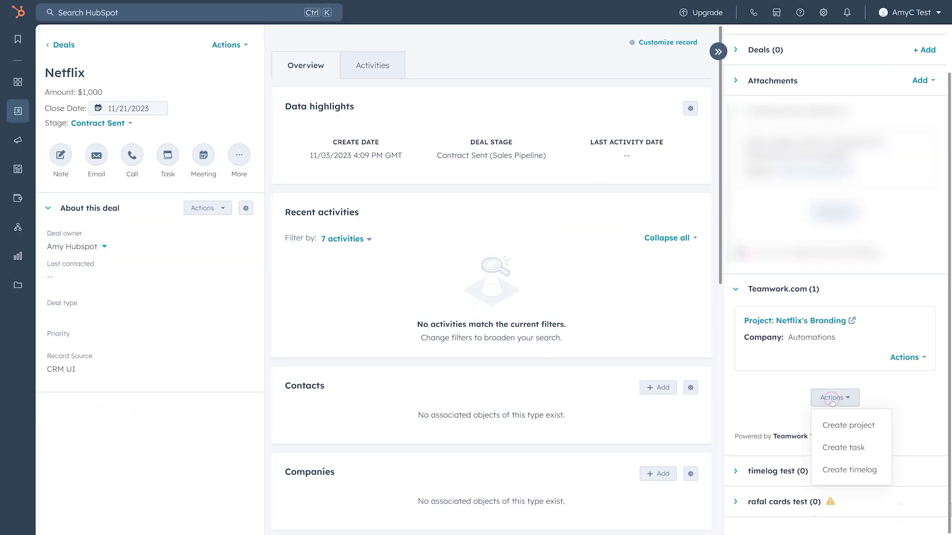
left_click(845, 469)
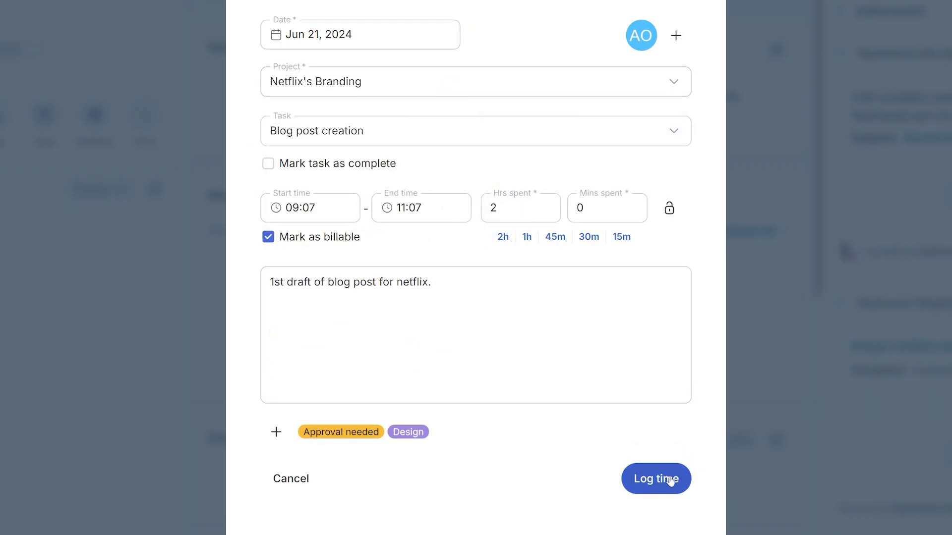
left_click(671, 480)
Start adding a HubSpot link to Netflix's Branding and list the linkable HubSpot record types.
left_click(489, 62)
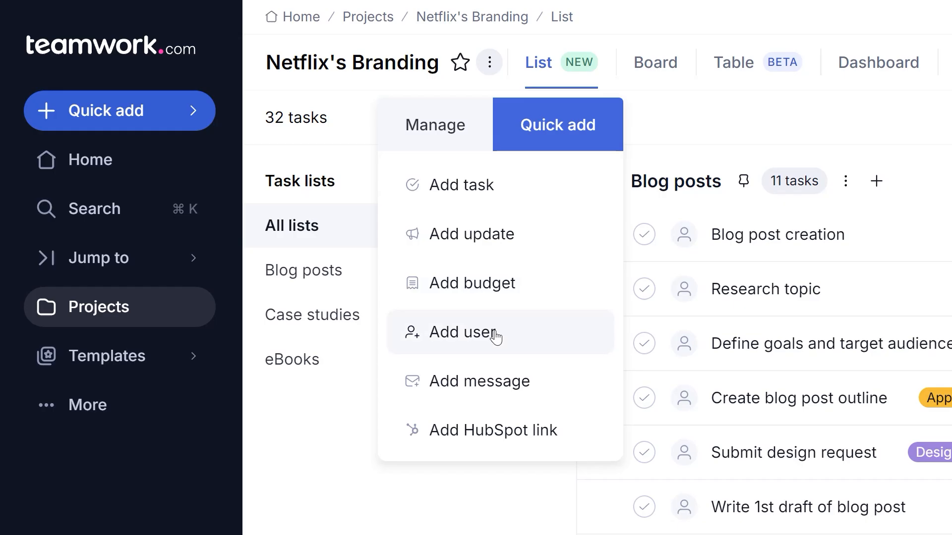
left_click(492, 430)
left_click(474, 347)
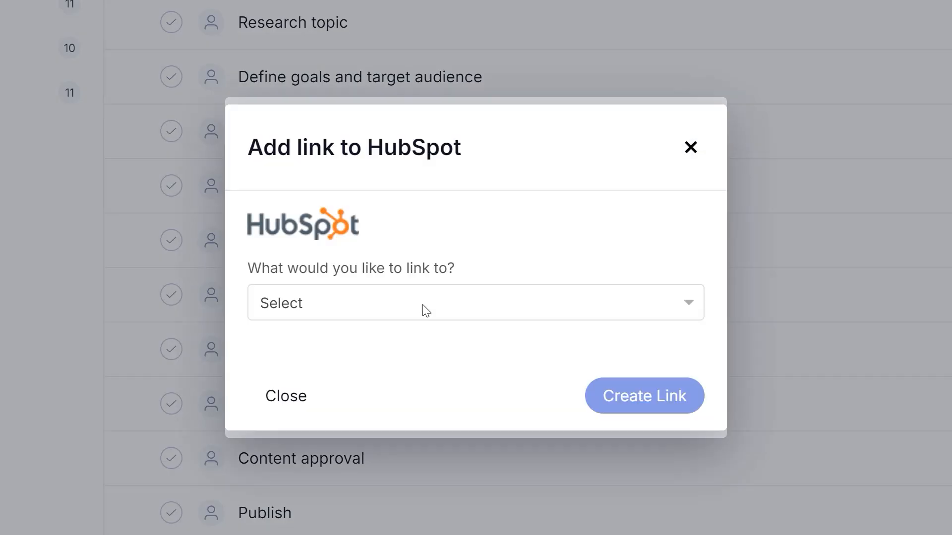
left_click(423, 308)
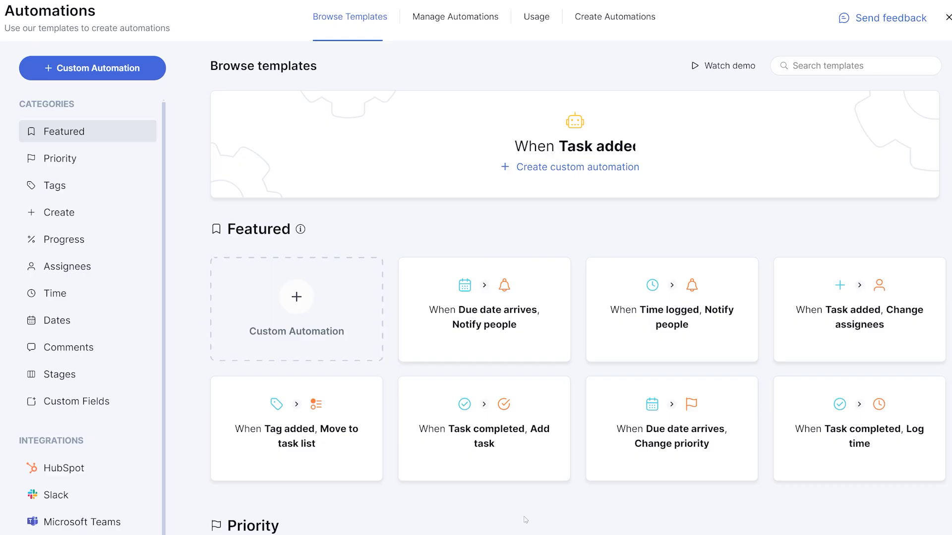
Use the HubSpot 'When Deal stage changes, Create project' automation template and list its project templates.
left_click(113, 468)
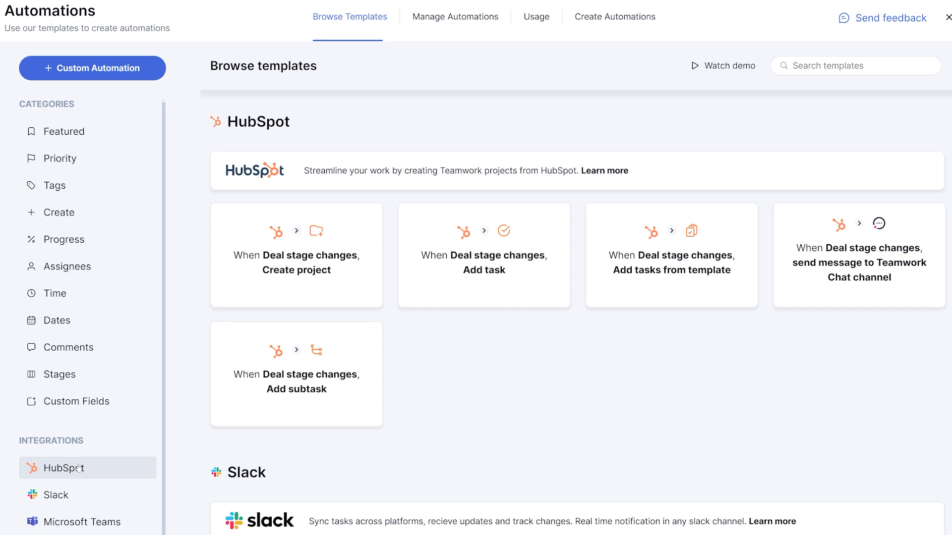
mouse_move(296, 255)
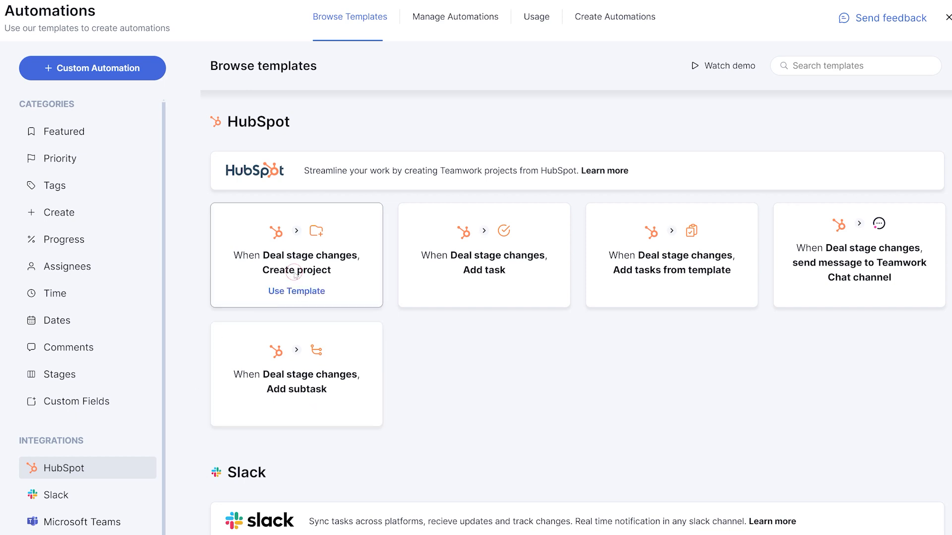
left_click(295, 275)
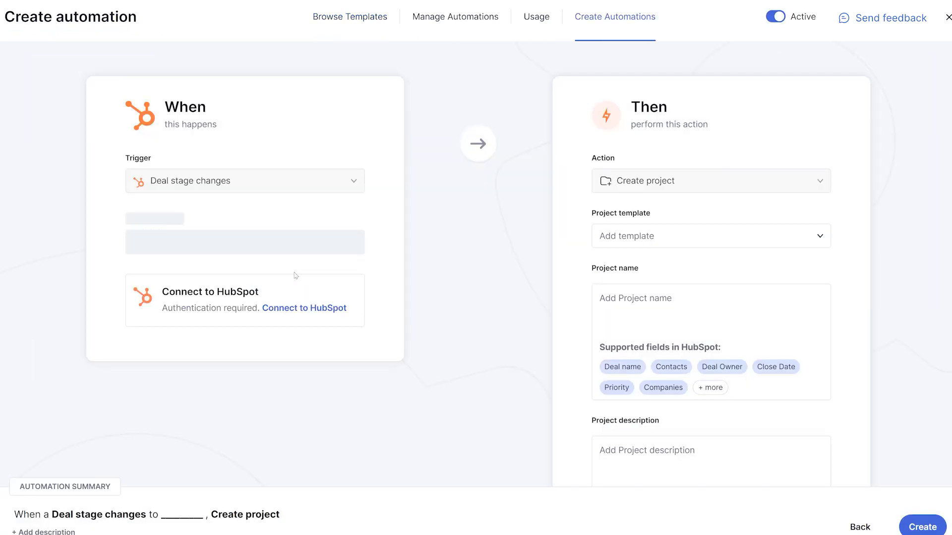
left_click(738, 235)
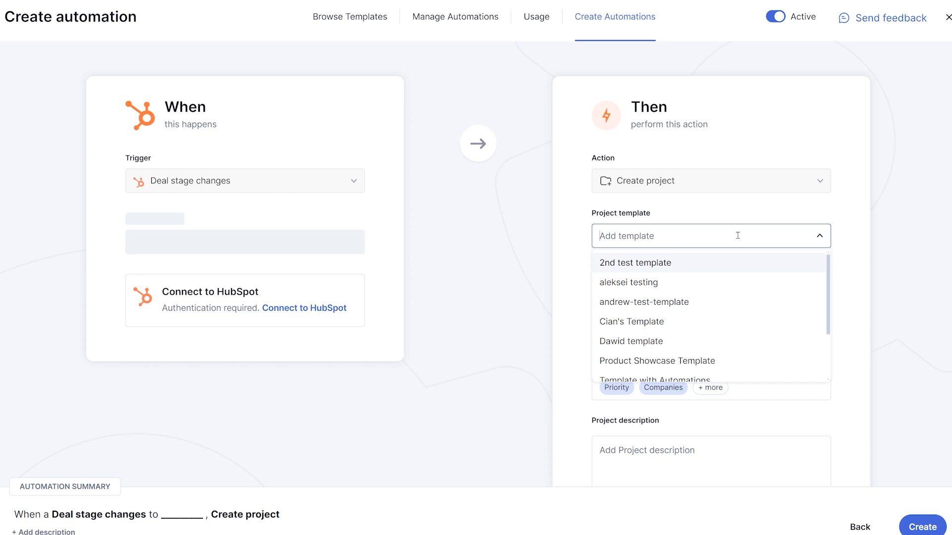